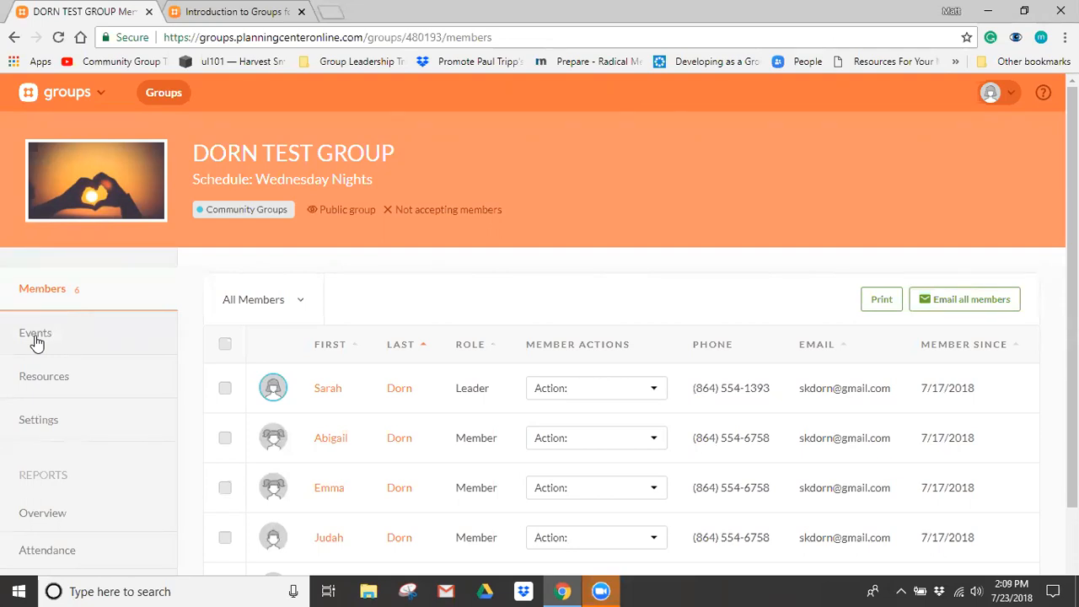
- Start a new event in the group's events calendar and name it "Group Night"
left_click(36, 340)
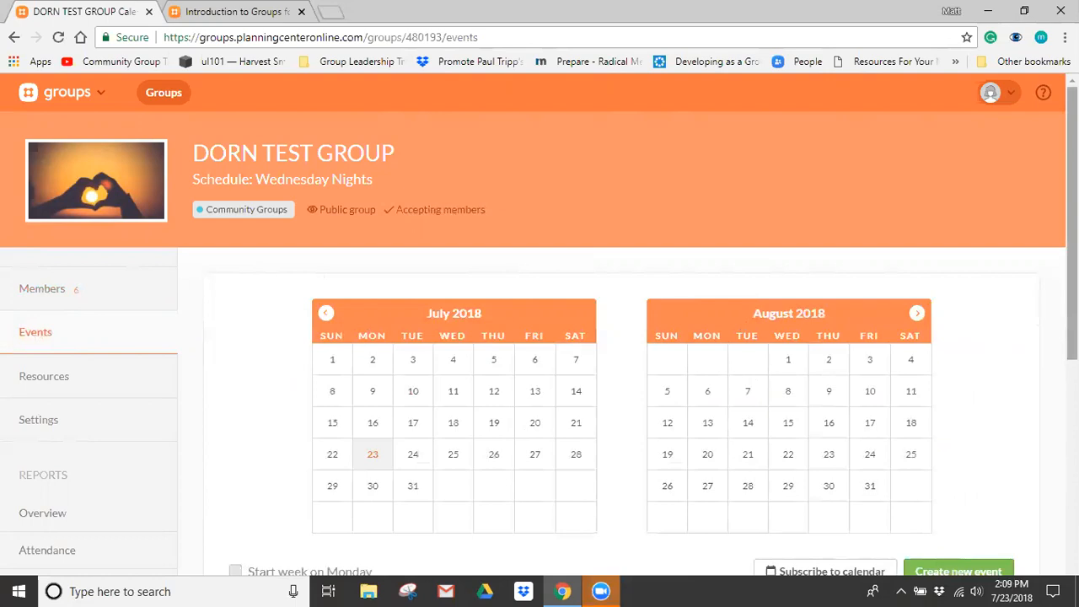
scroll(1072, 224, "down", 3)
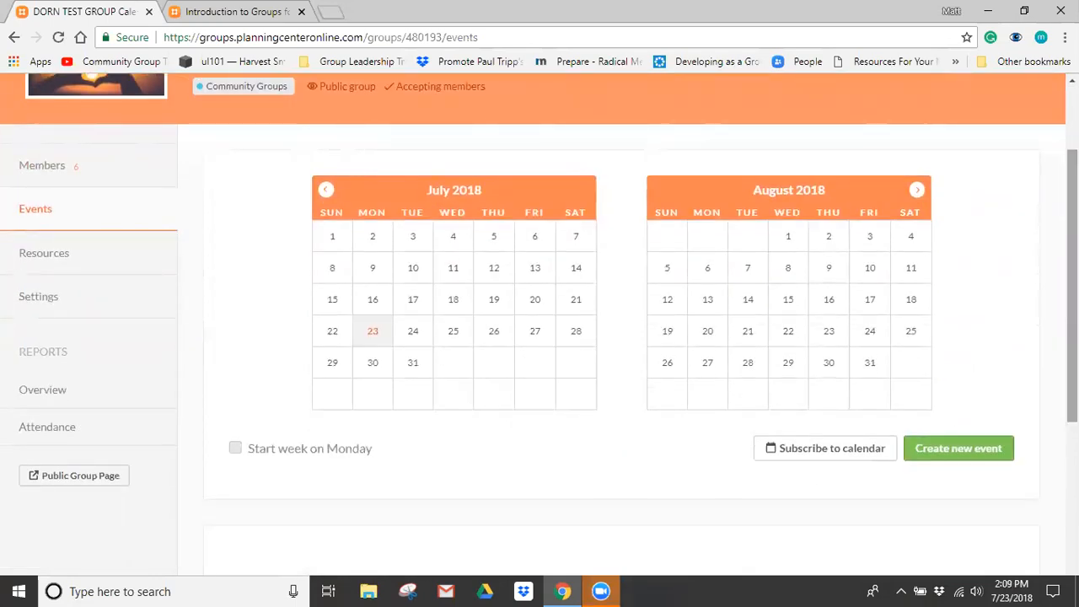
left_click(972, 448)
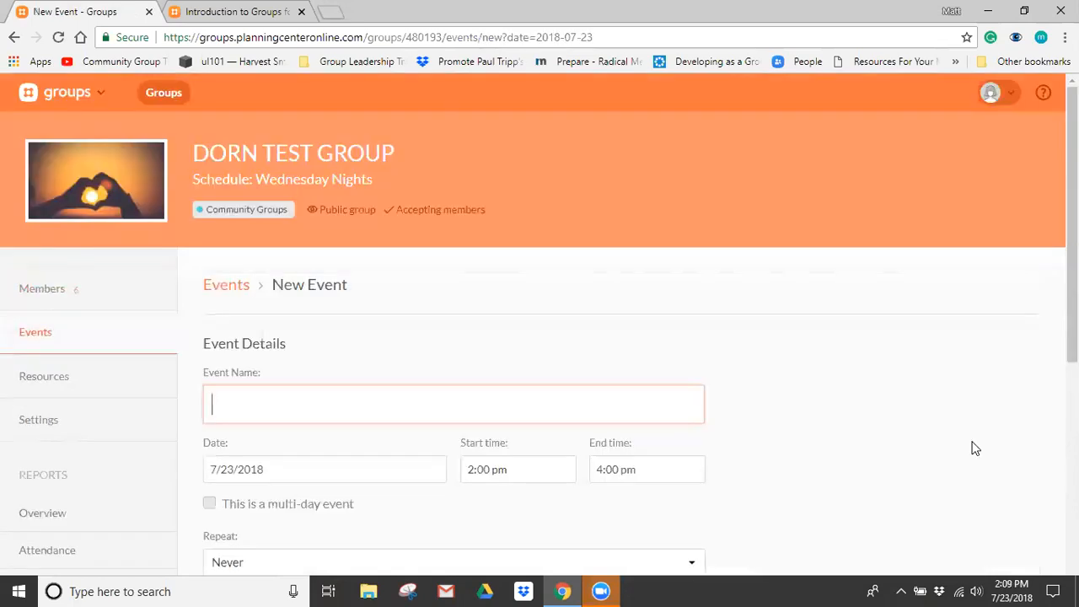
type("Group Night")
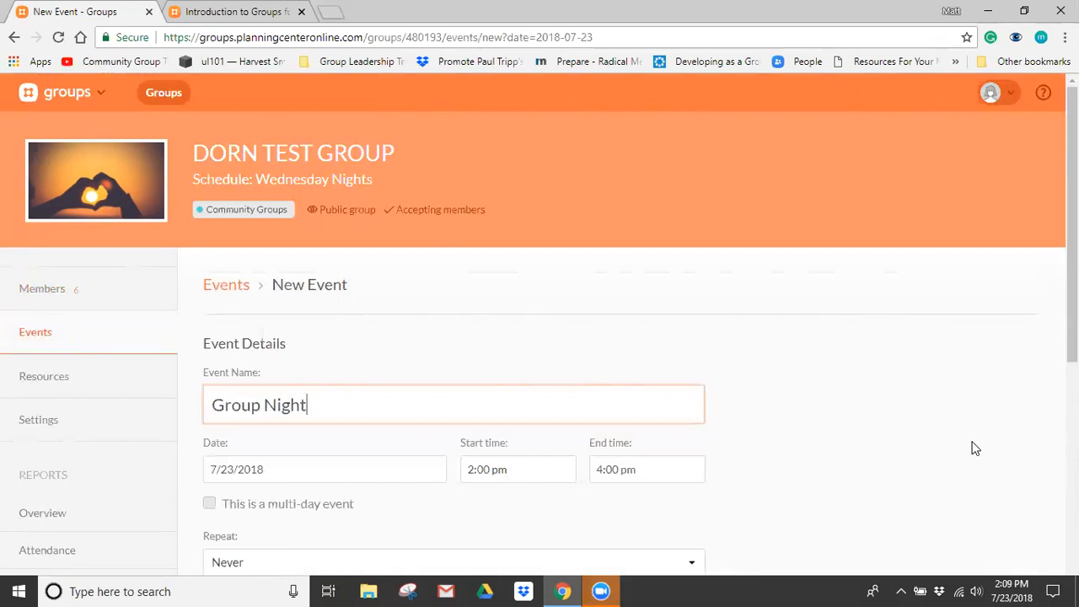
- Set the new event's date to September 5, 2018
left_click(303, 470)
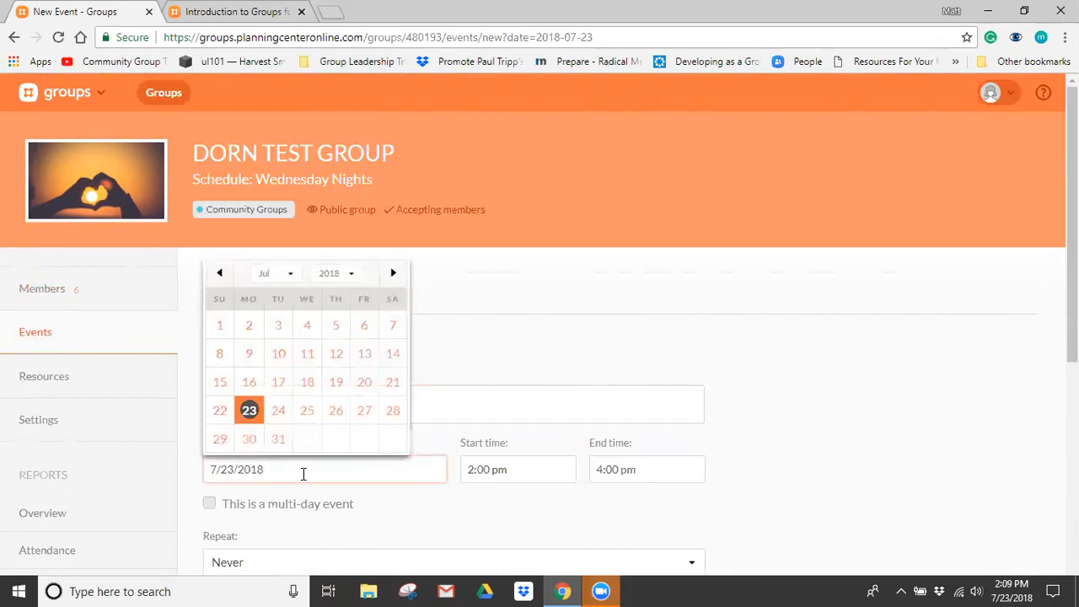
left_click(393, 275)
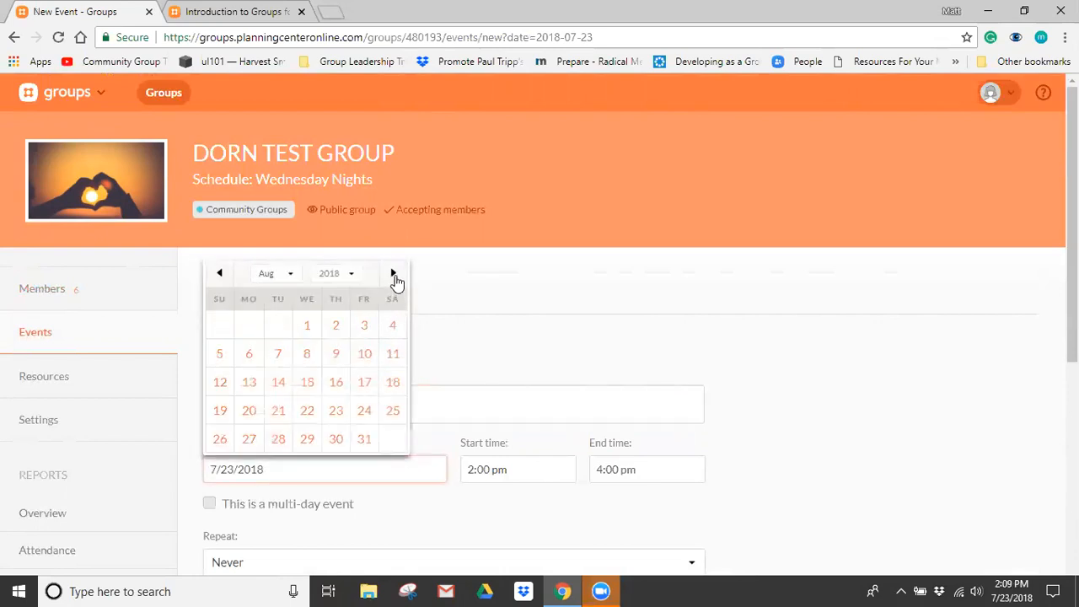
left_click(393, 275)
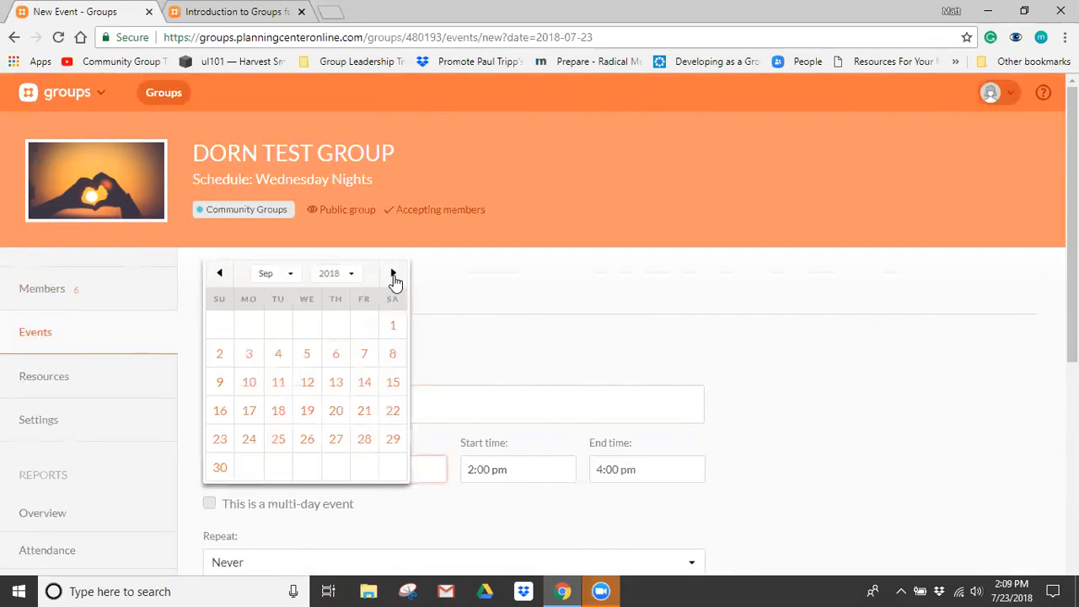
left_click(307, 354)
- Set the event's start time to 6:45 pm and its end time to 8:30 pm
left_click_drag(509, 478, 337, 464)
key("BackSpace")
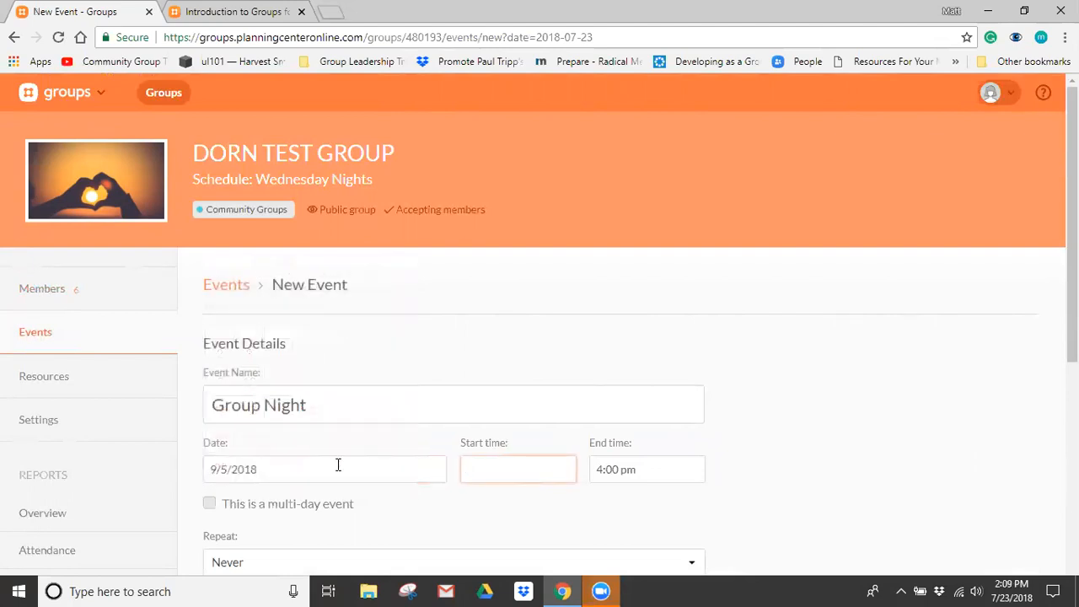
type("6:45 pm")
key("Tab")
type("8")
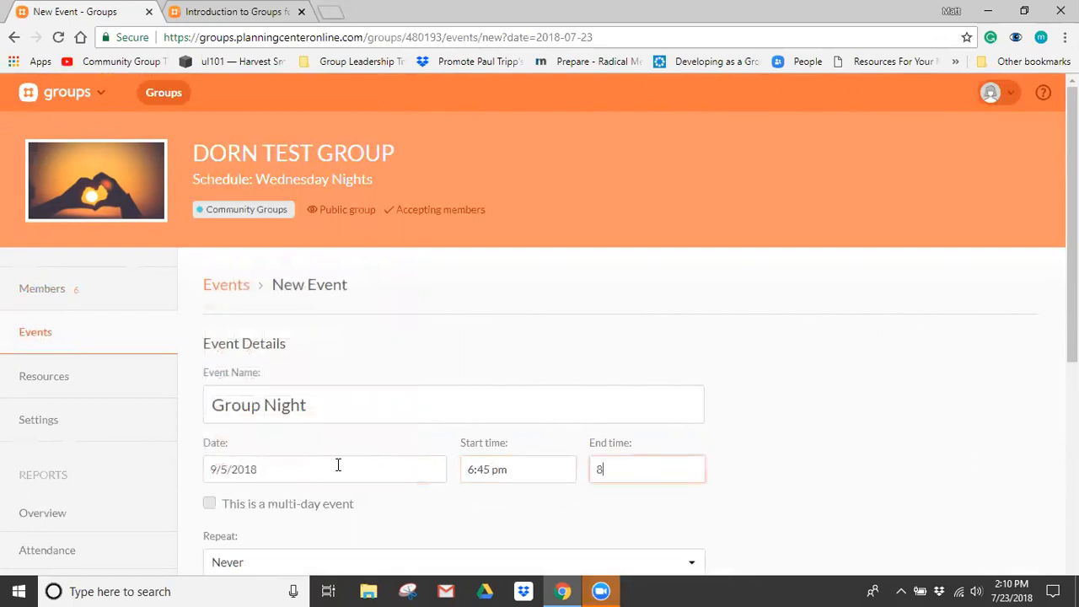
type(":30 pm")
- Make the event repeat weekly until October 3, 2018
scroll(797, 382, "down", 2)
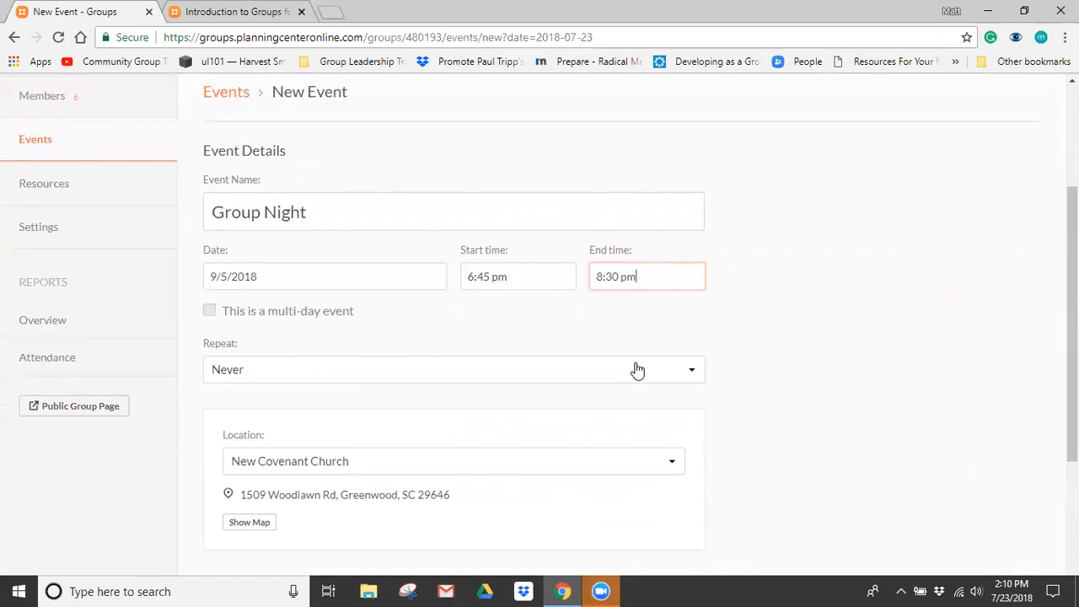
left_click(637, 371)
left_click(571, 408)
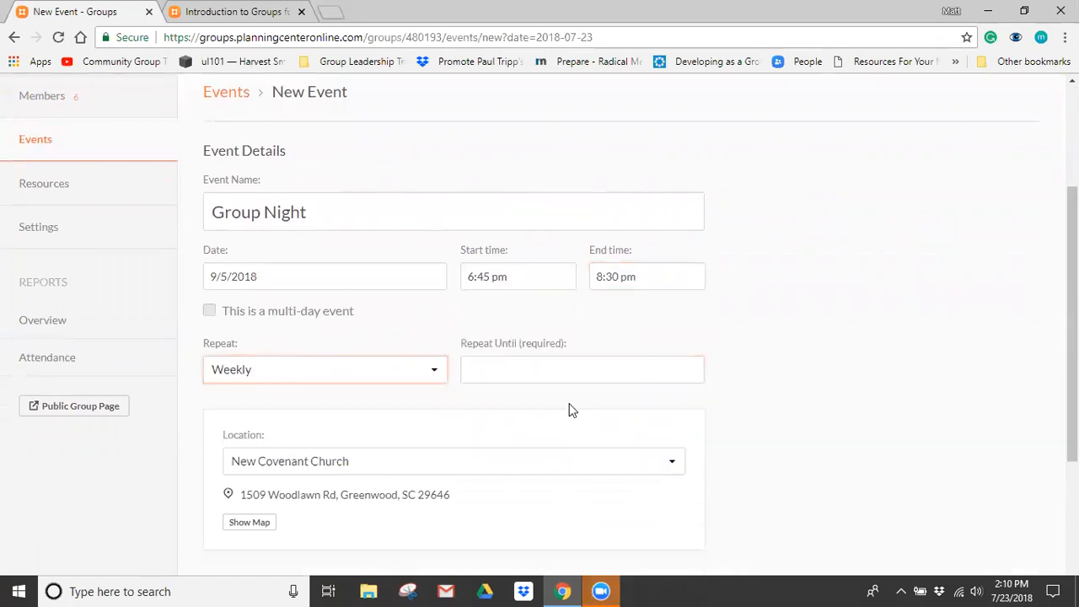
left_click(537, 369)
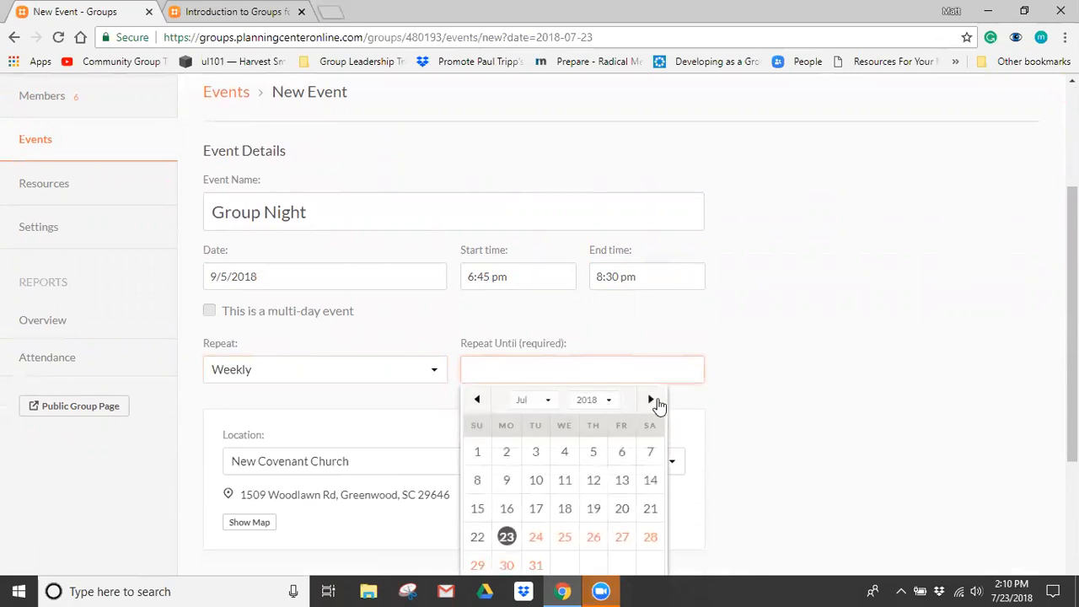
left_click(655, 402)
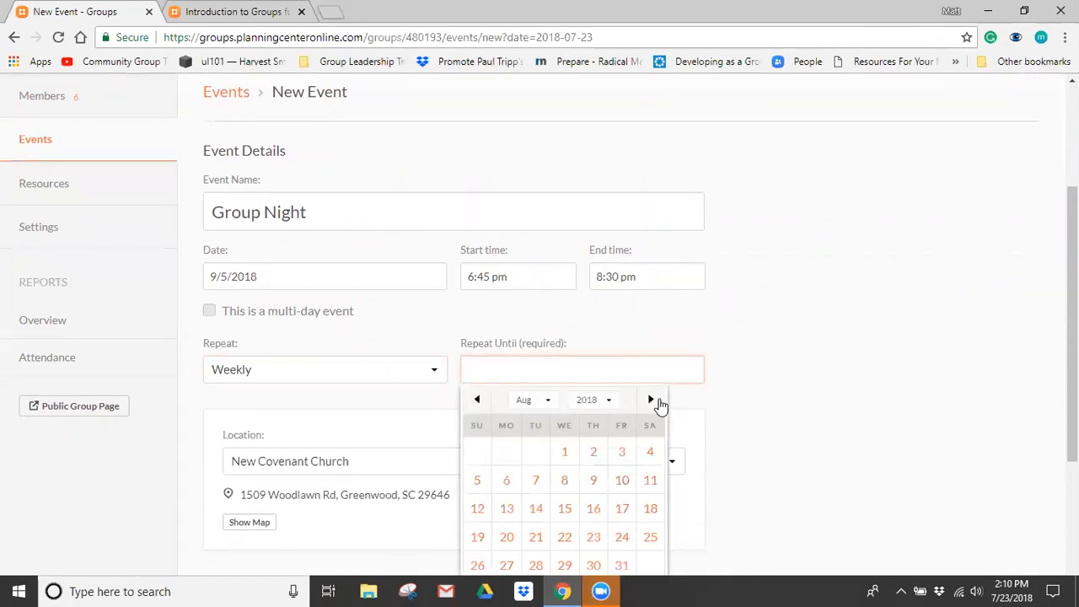
left_click(653, 402)
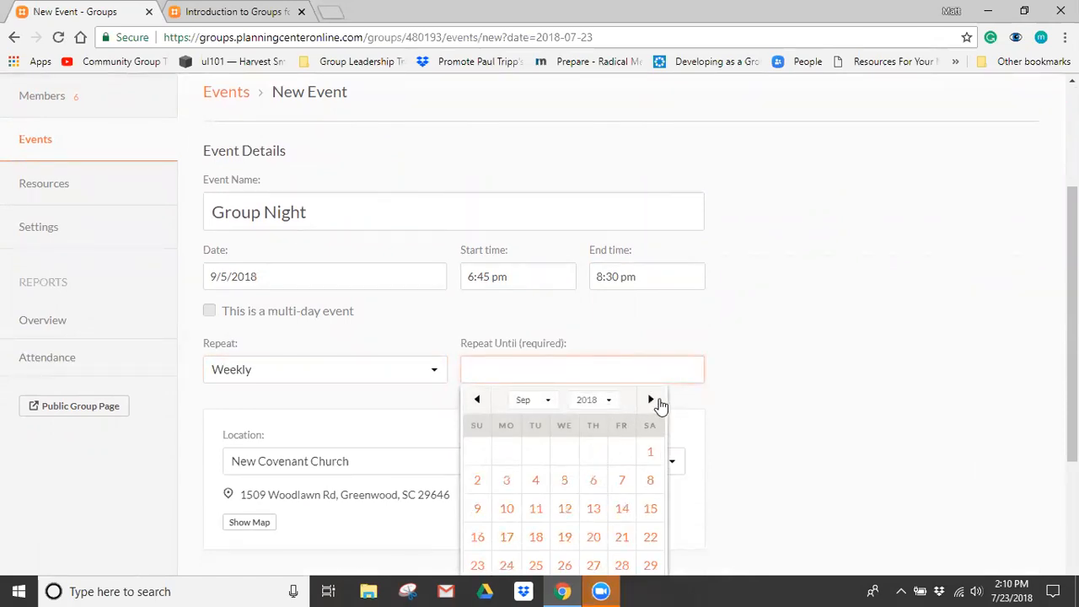
left_click(651, 402)
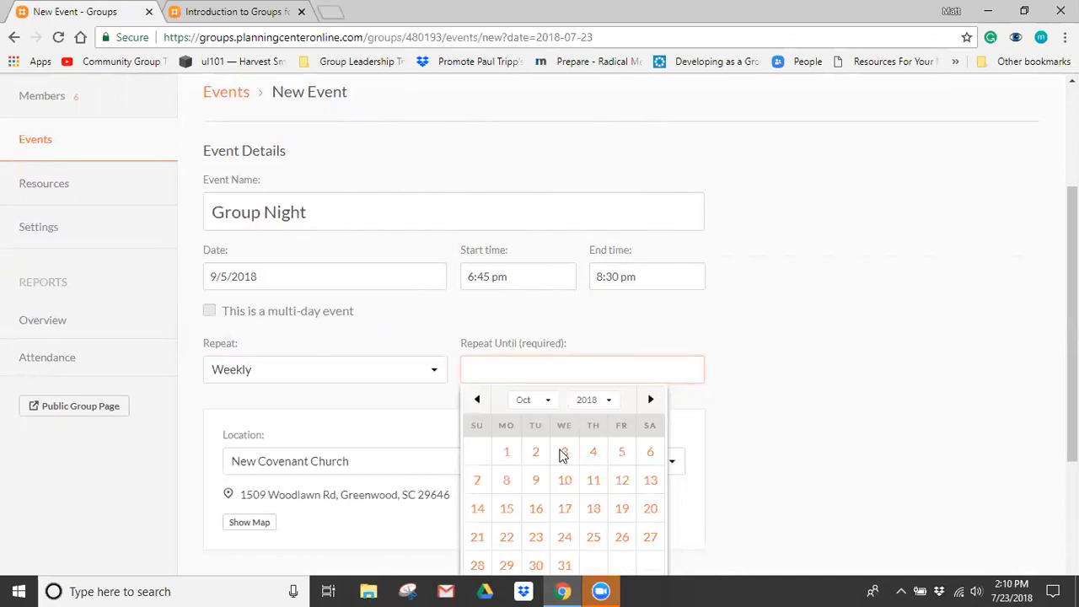
left_click(565, 454)
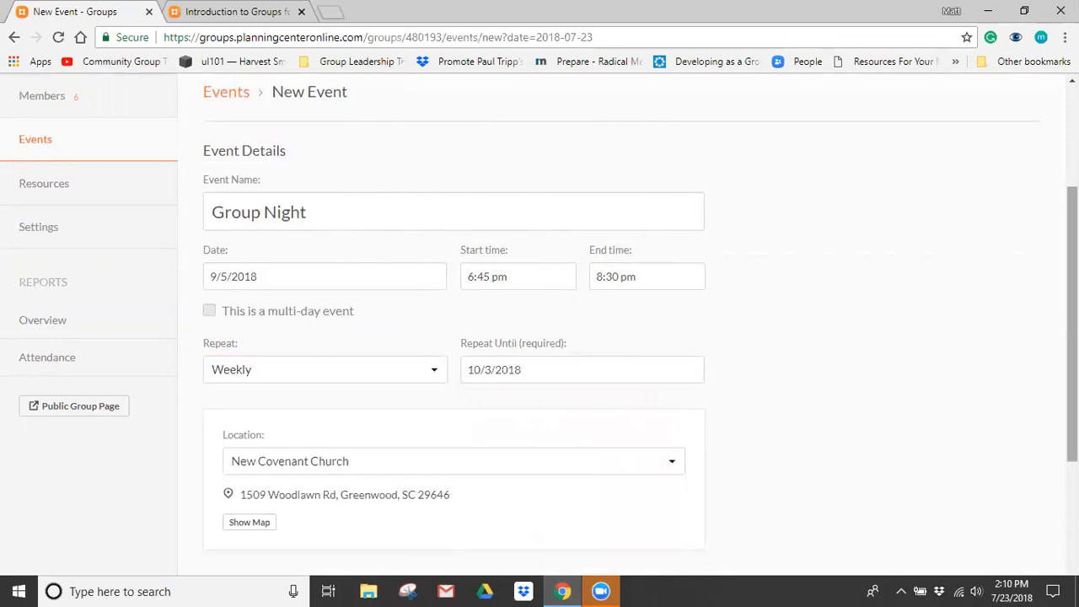
- Create the Group Night event, keeping the preset location and leaving the description blank
scroll(540, 329, "down", 1)
scroll(540, 329, "down", 2)
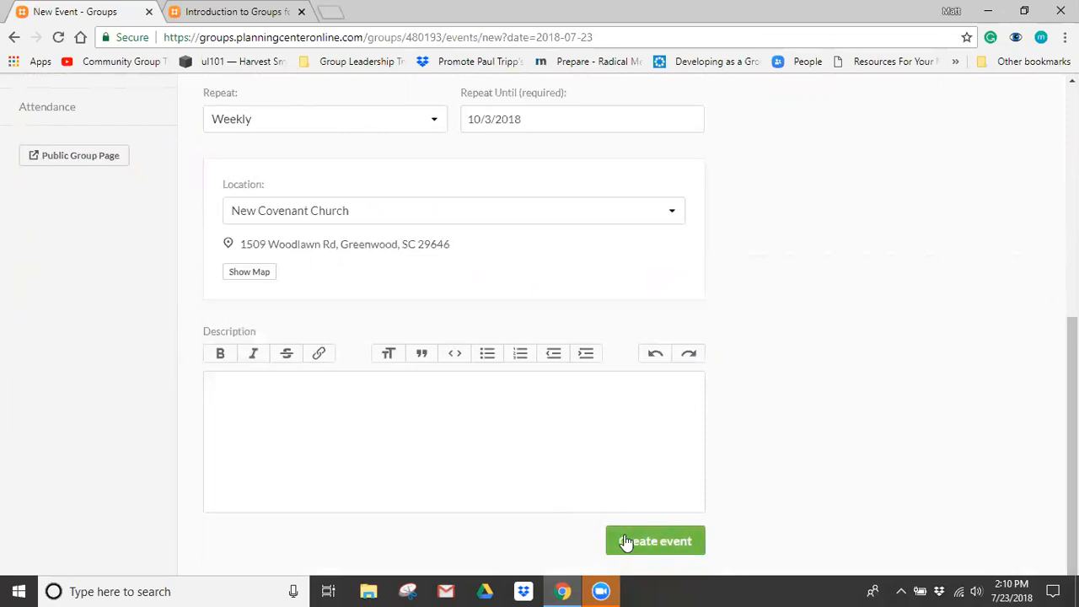
left_click(626, 541)
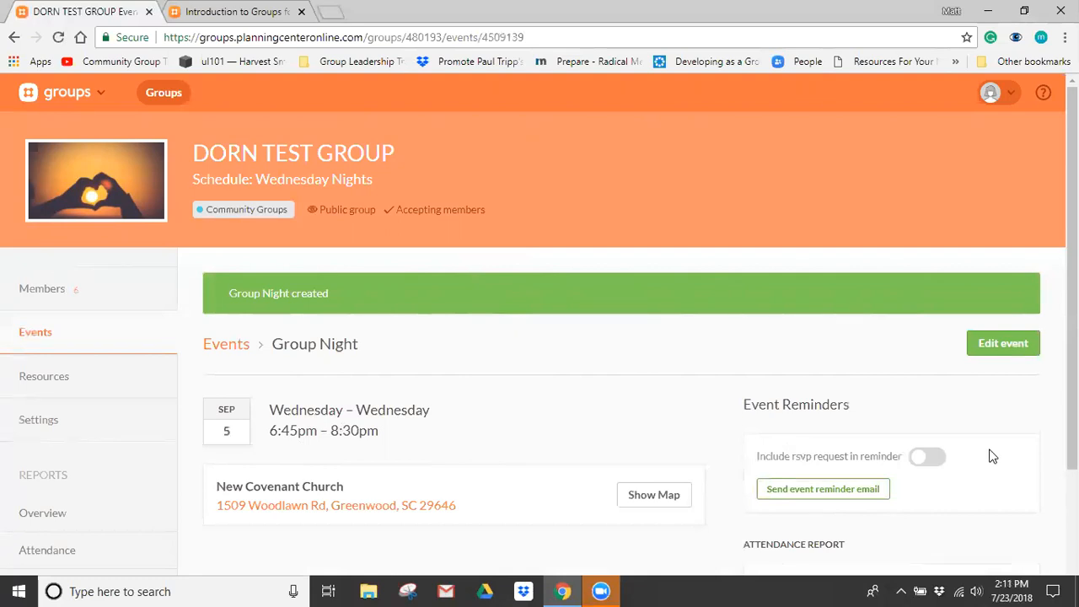
- Return to the group's events calendar, advance it to September 2018 and go to the listed events for September 5
scroll(540, 322, "down", 2)
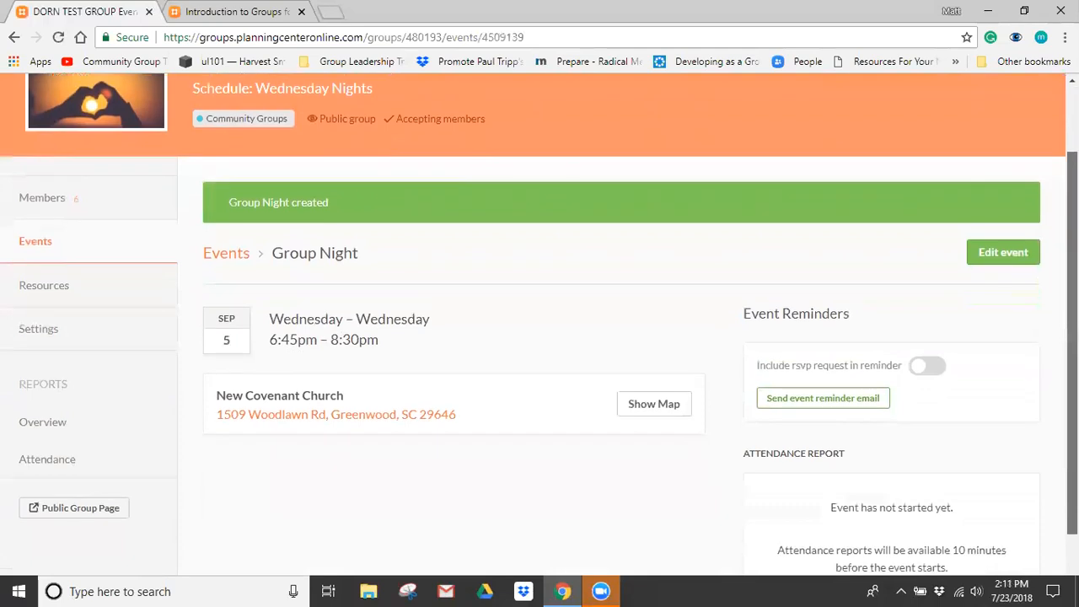
scroll(1073, 337, "up", 2)
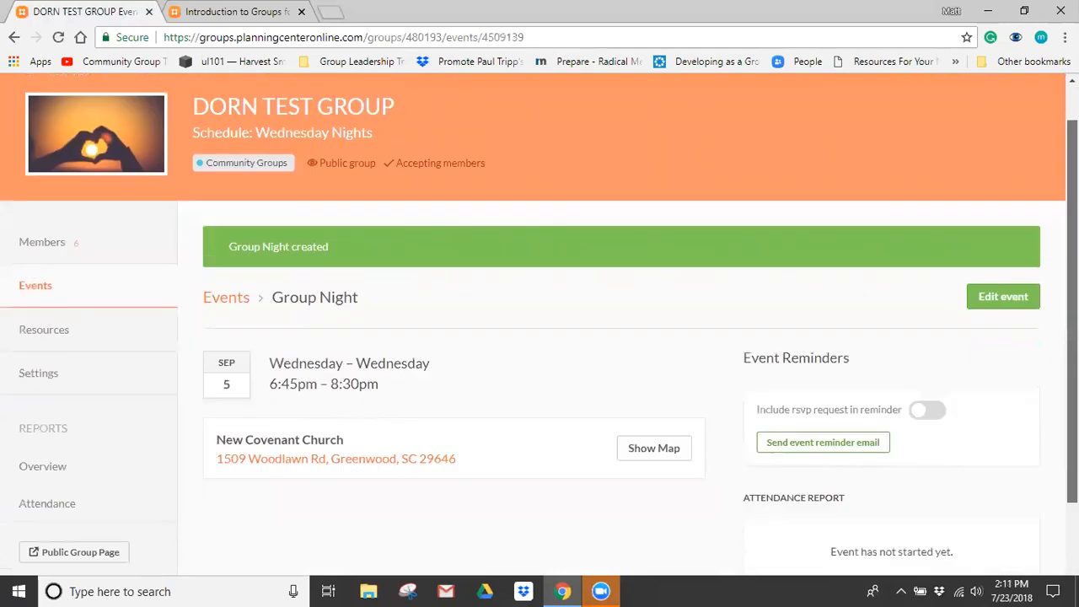
left_click(39, 283)
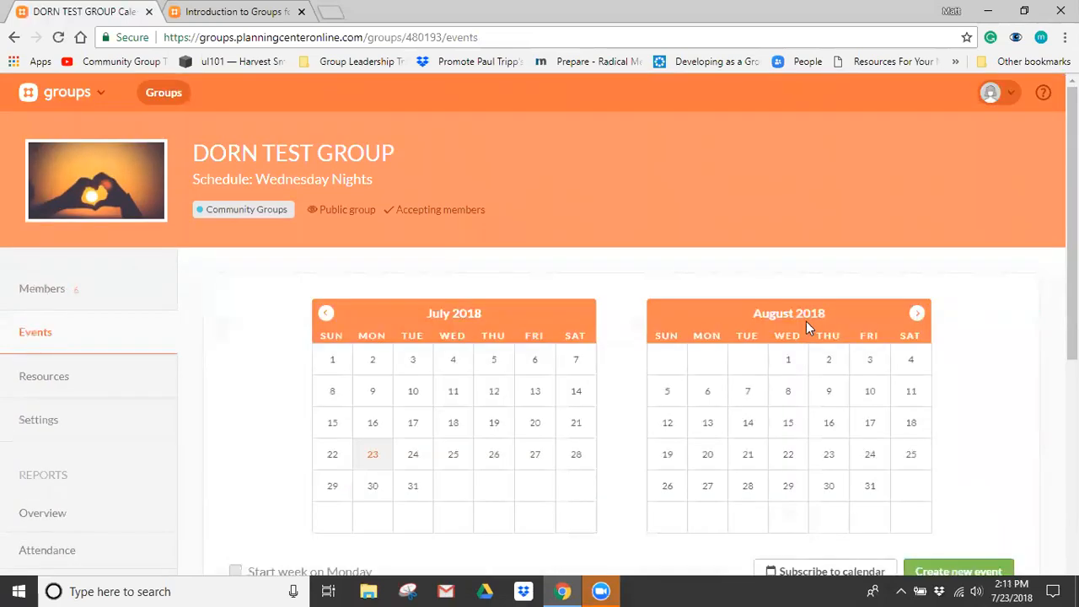
scroll(1072, 253, "down", 1)
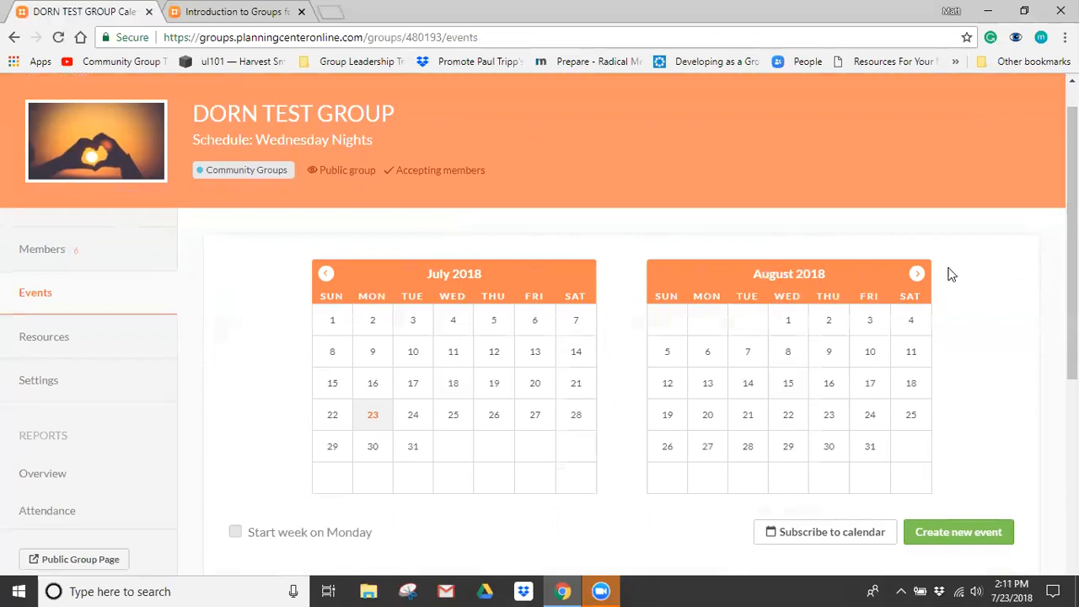
left_click(917, 275)
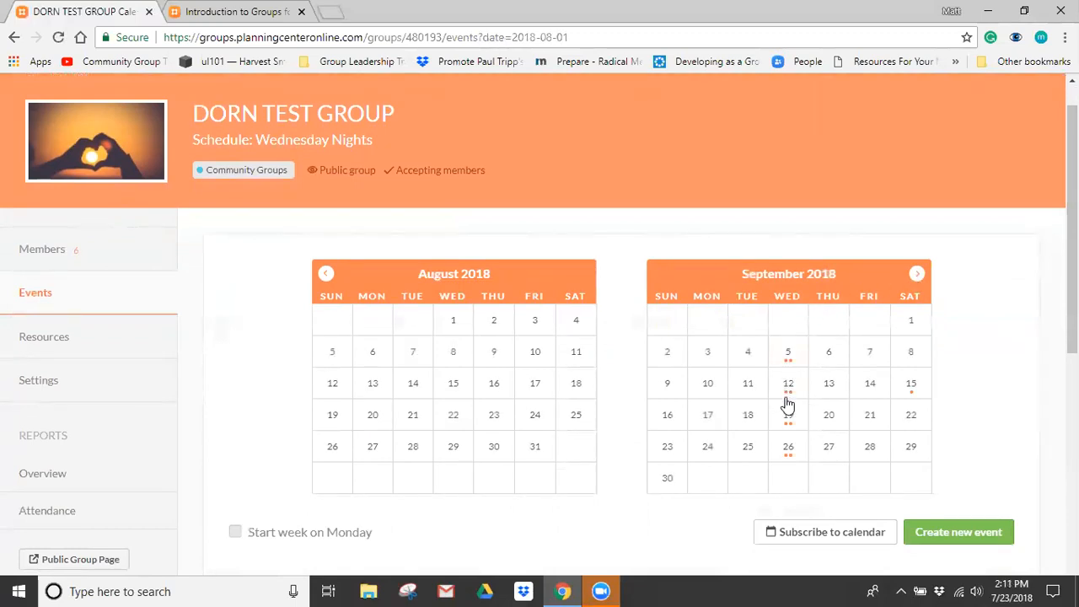
left_click(788, 362)
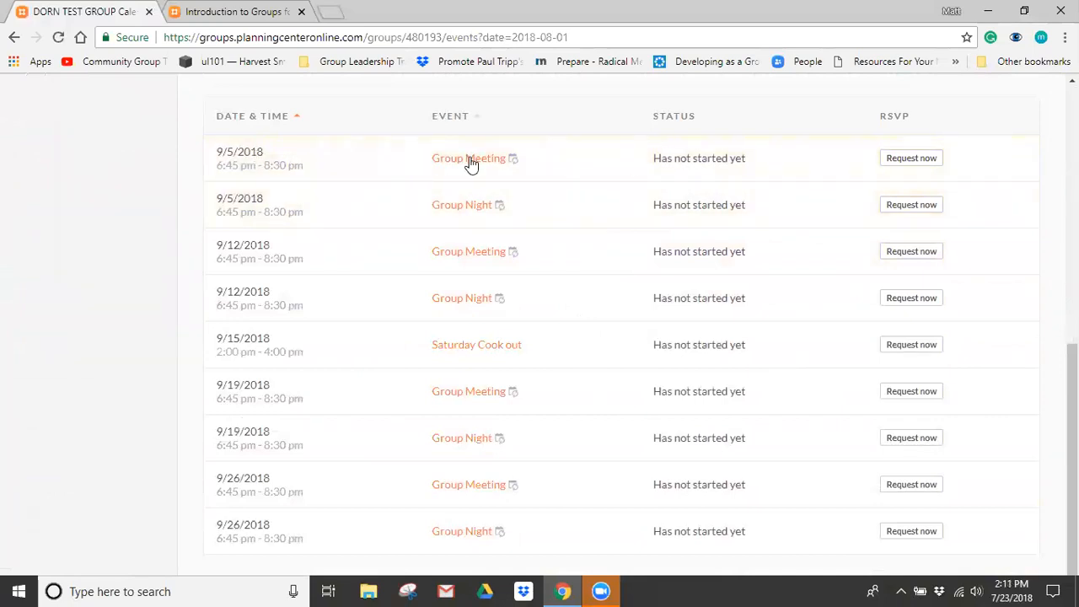
- Delete the 9/5/2018 Group Meeting event together with the rest of its repeating series
left_click(472, 161)
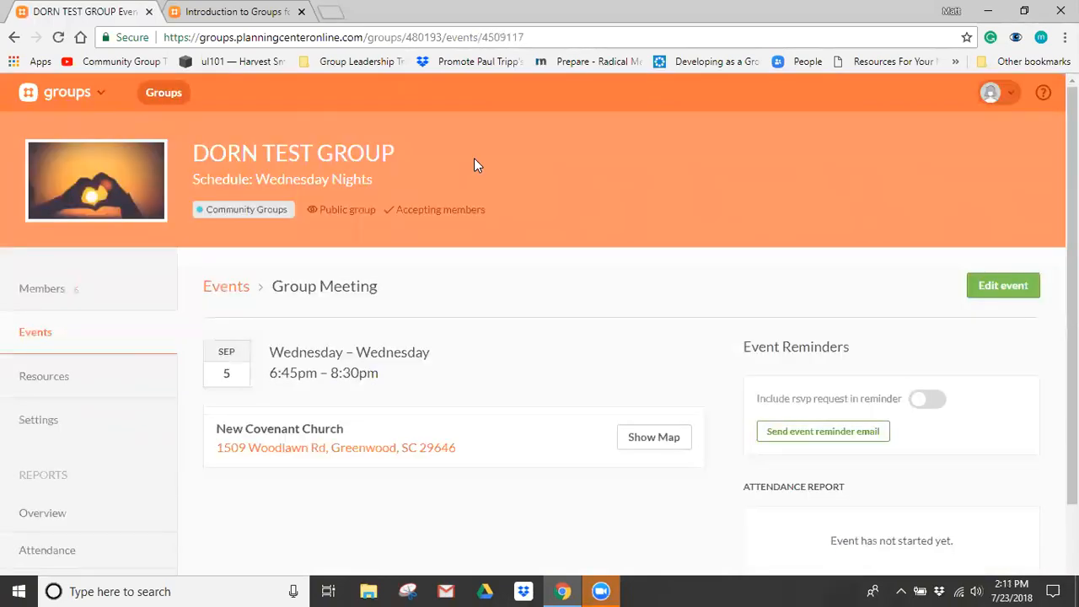
left_click(1001, 285)
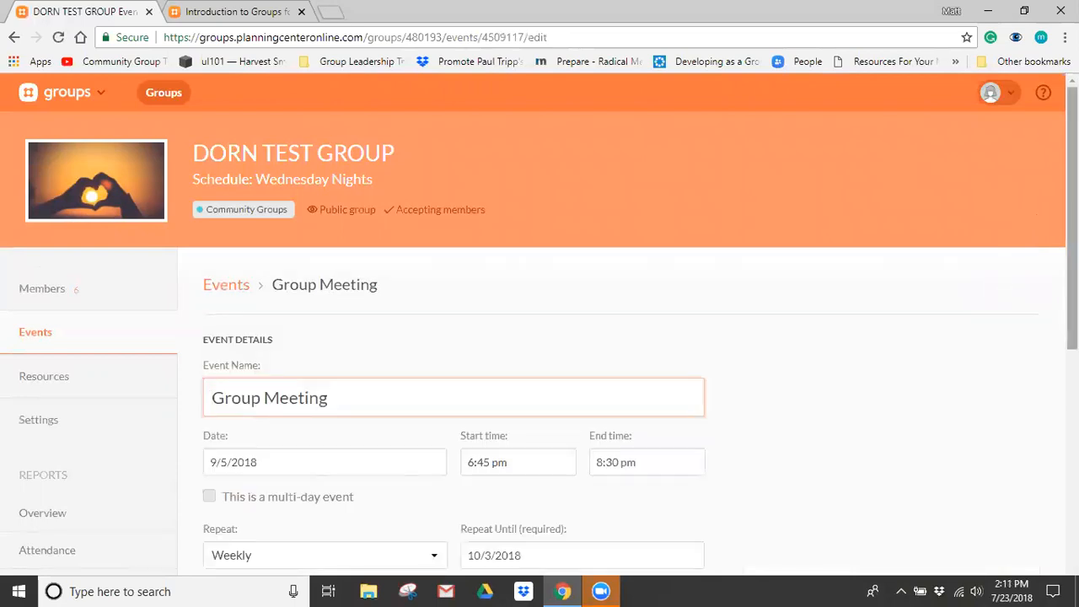
scroll(1017, 472, "down", 6)
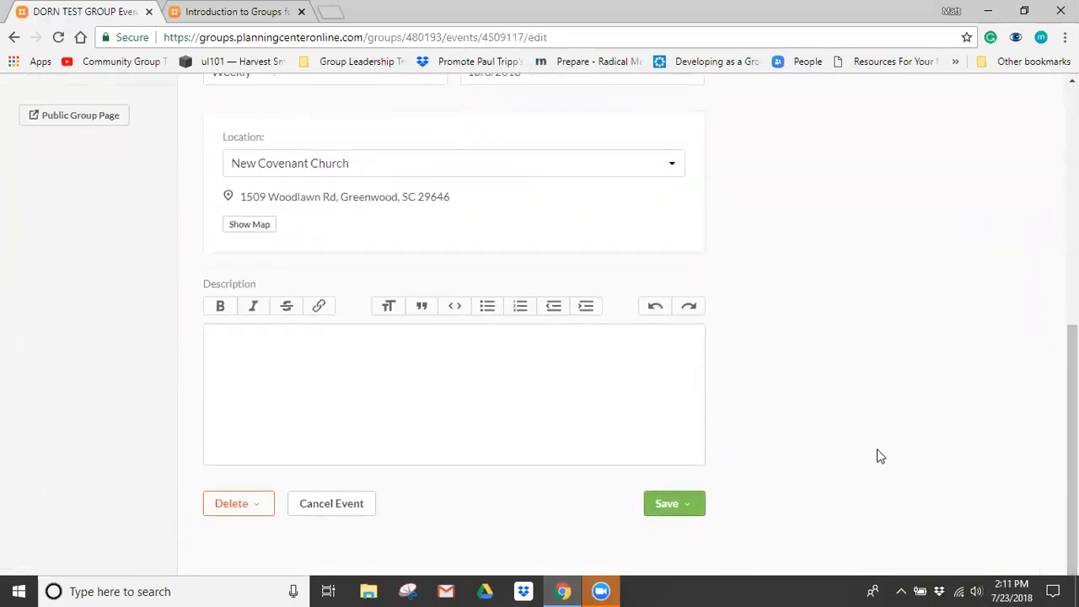
left_click(240, 506)
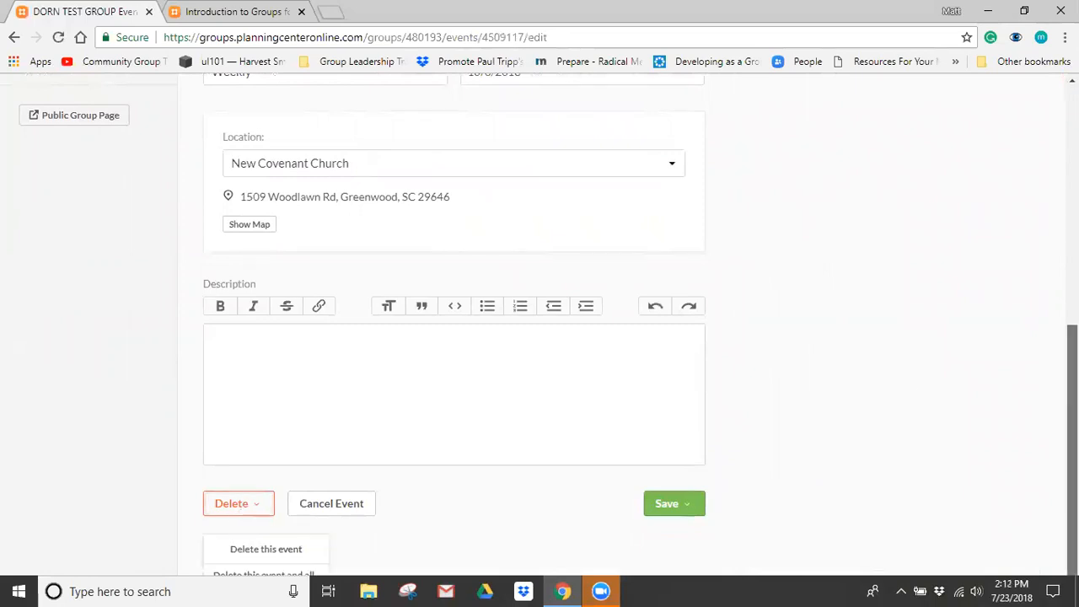
scroll(1072, 446, "down", 1)
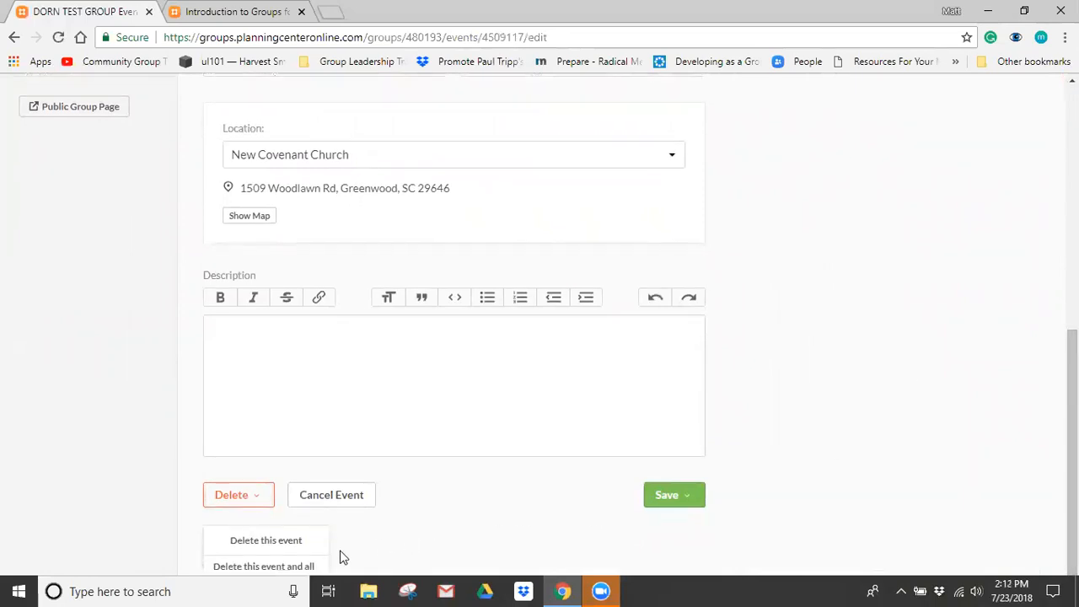
left_click(316, 567)
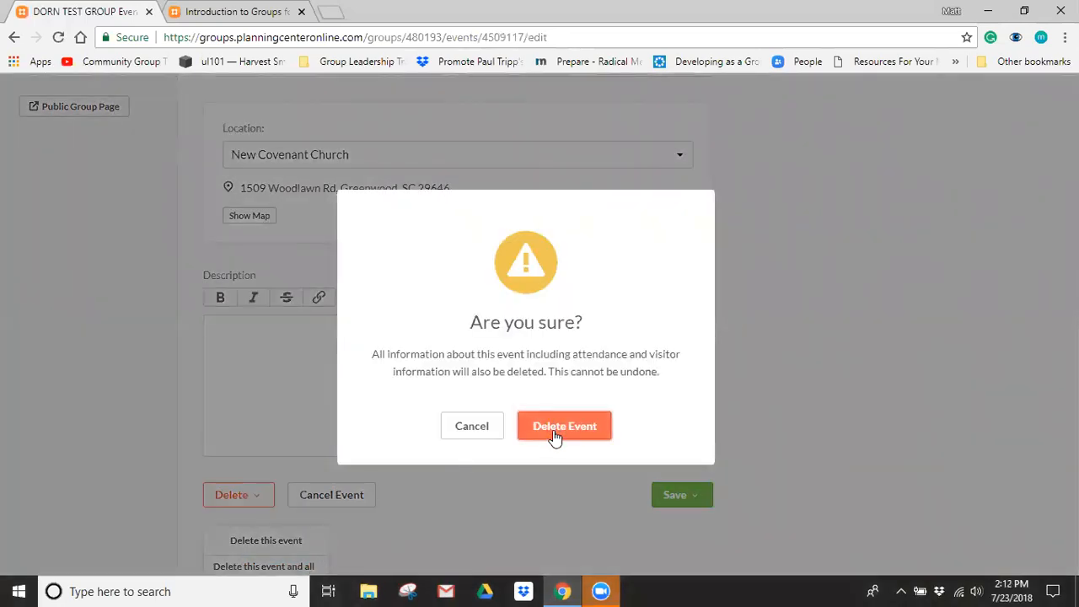
left_click(557, 430)
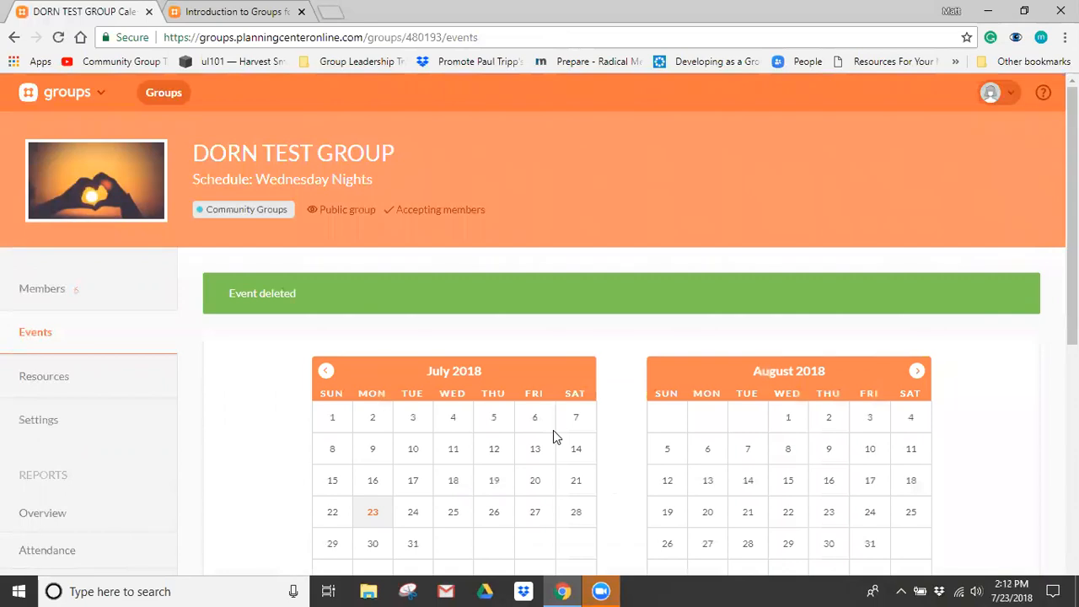
- Advance the calendar to September 2018 and display the options for subscribing to the group's calendar
left_click(916, 371)
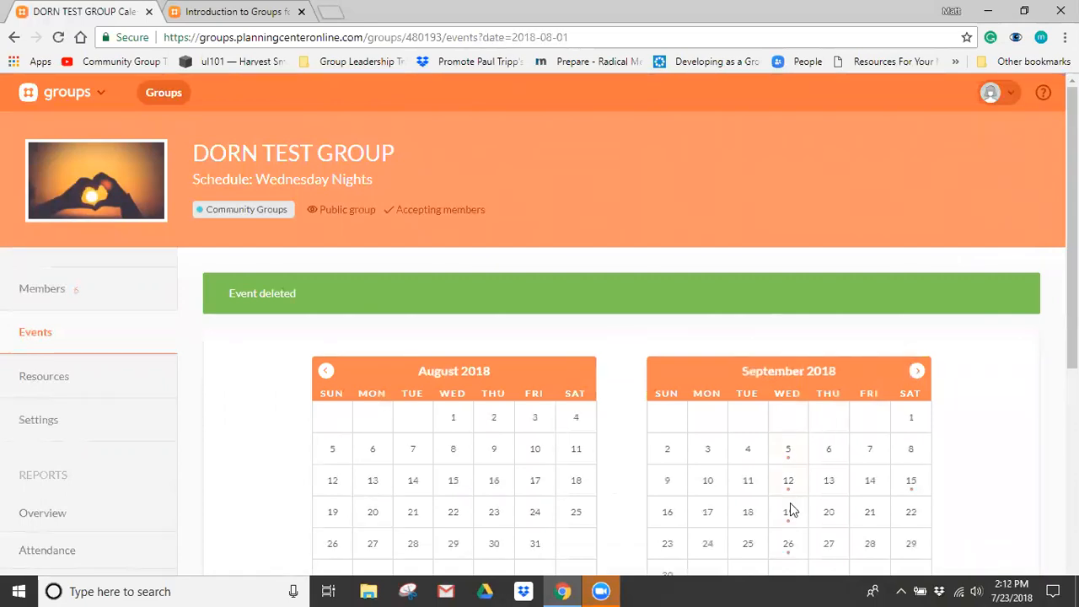
scroll(788, 459, "down", 5)
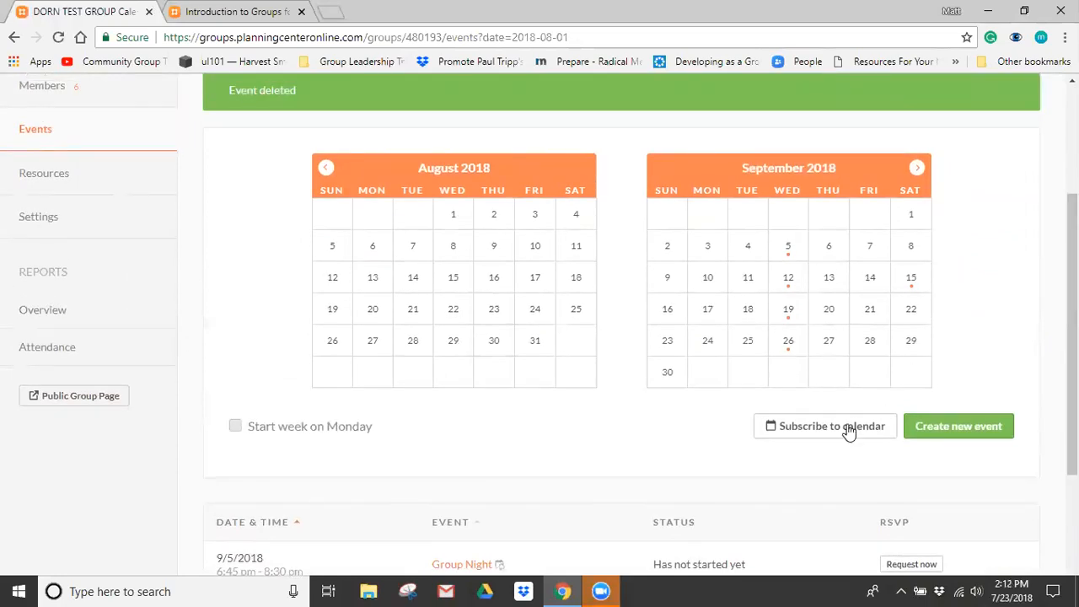
left_click(844, 434)
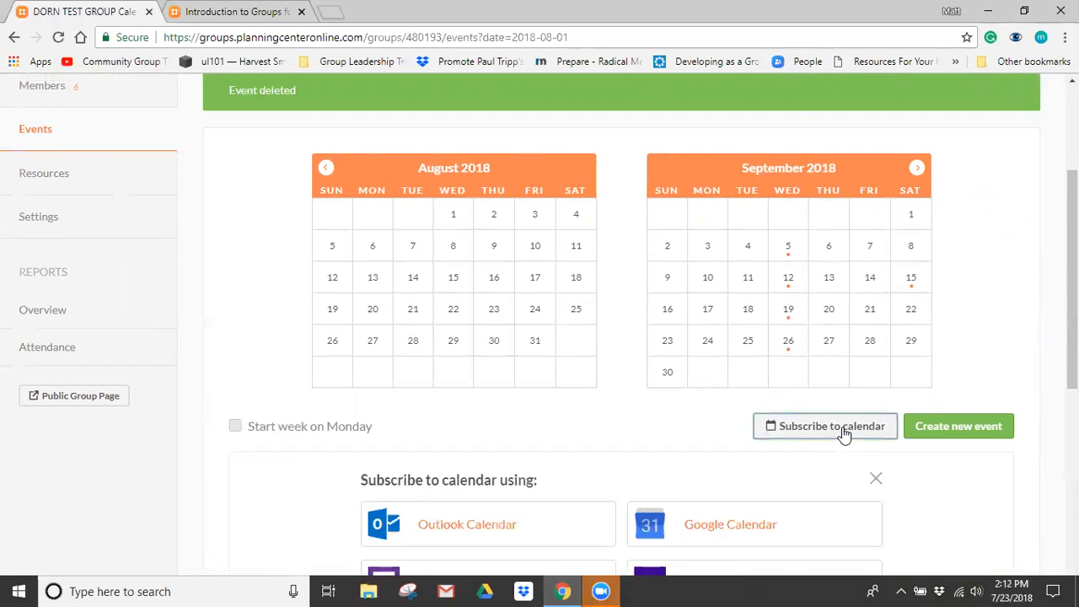
left_click_drag(1072, 312, 1073, 379)
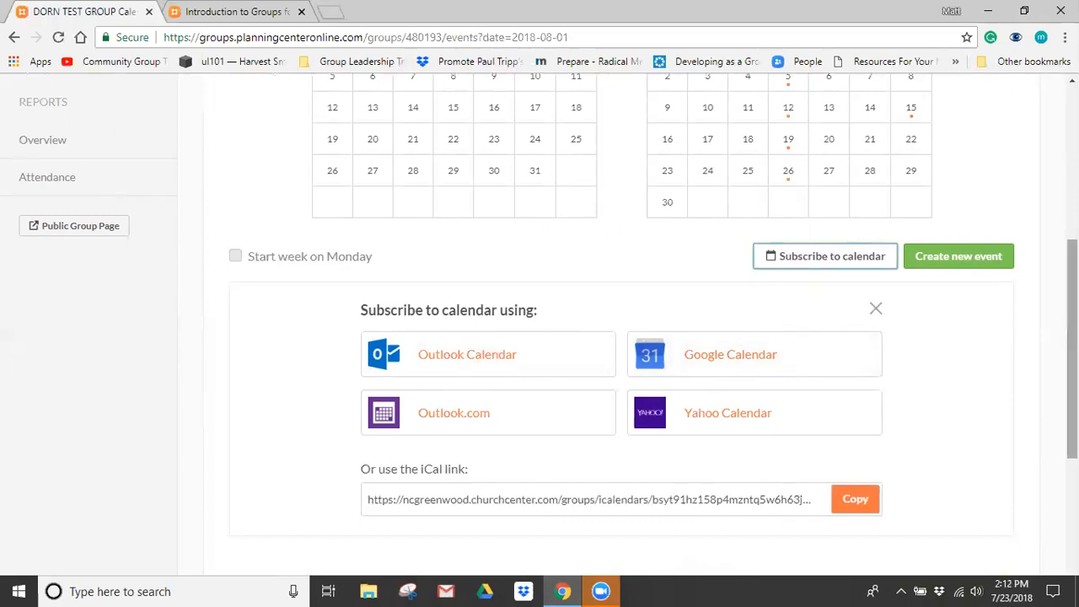
- View the Saturday Cook out event on September 15, and return to the group's events calendar
scroll(1072, 349, "up", 2)
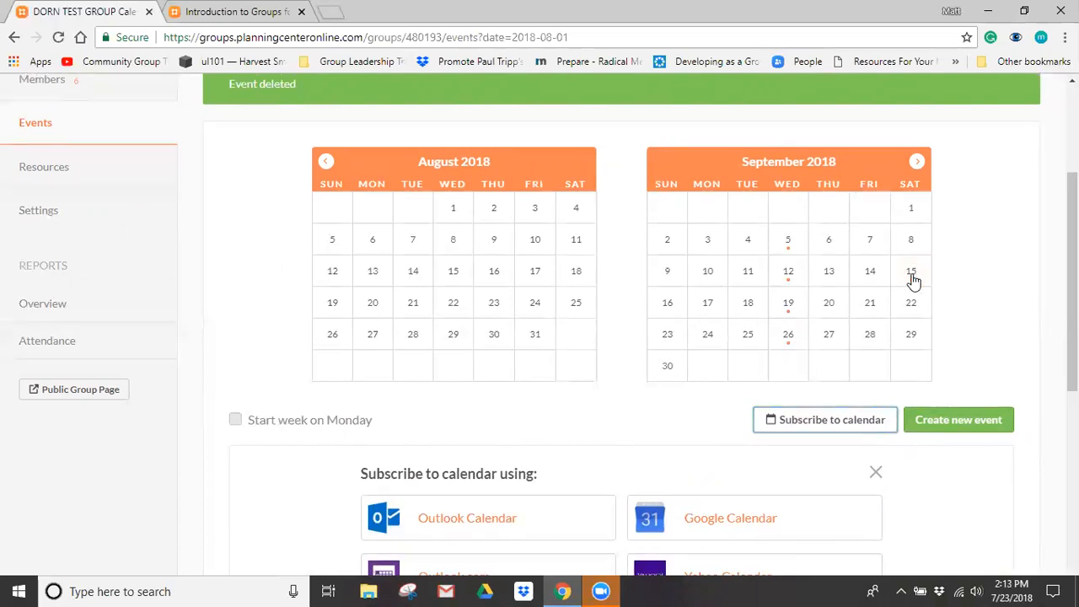
left_click(913, 276)
left_click(496, 440)
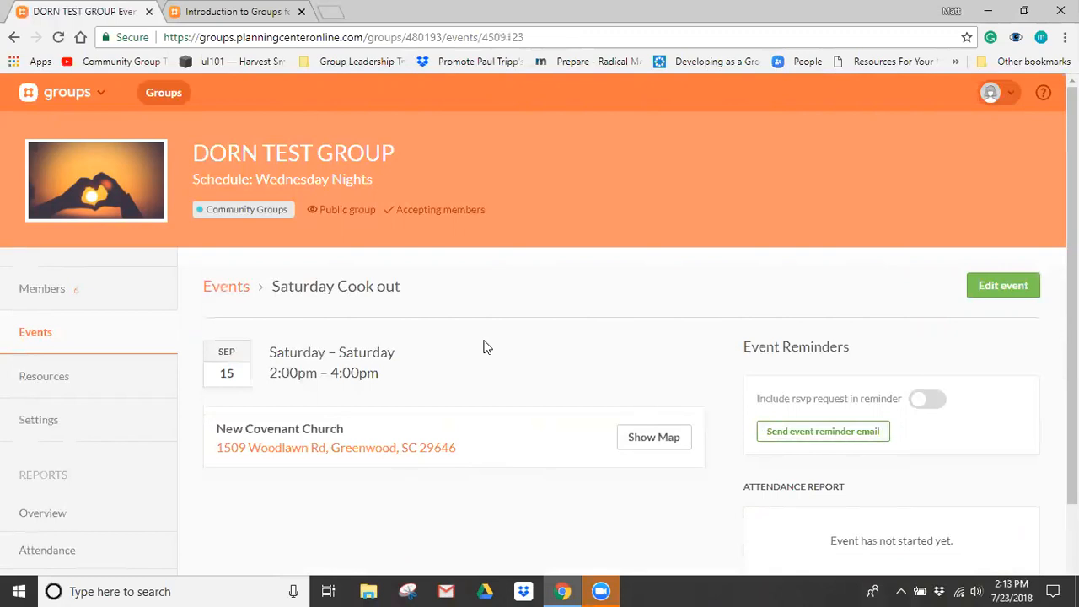
left_click(35, 338)
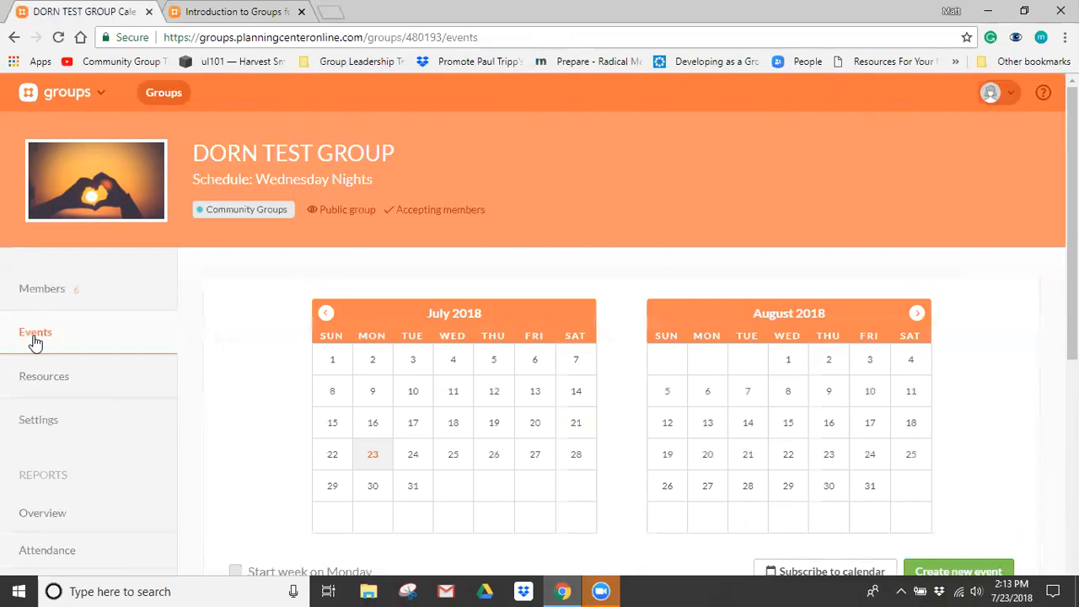